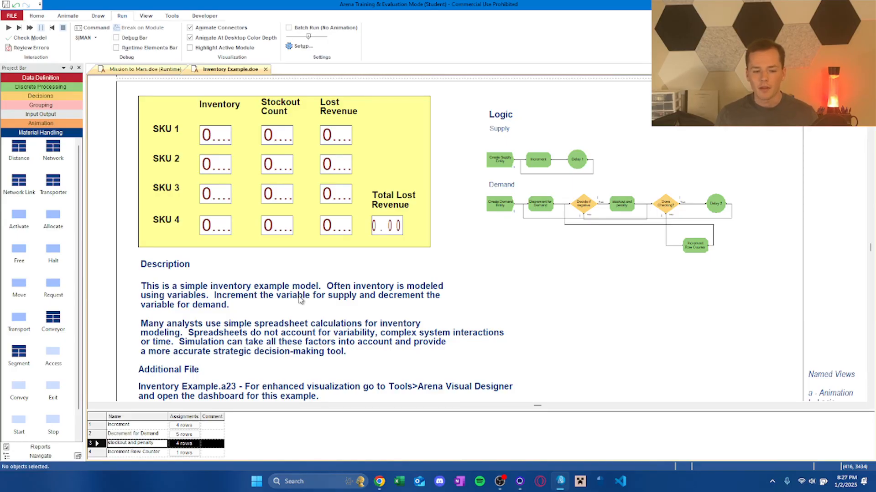
Examine the Supply and Demand logic flowcharts and review the settings of the Create Supply Entity module.
{"action": "scroll", "coordinate": [301, 299], "scroll_direction": "down", "scroll_amount": 2}
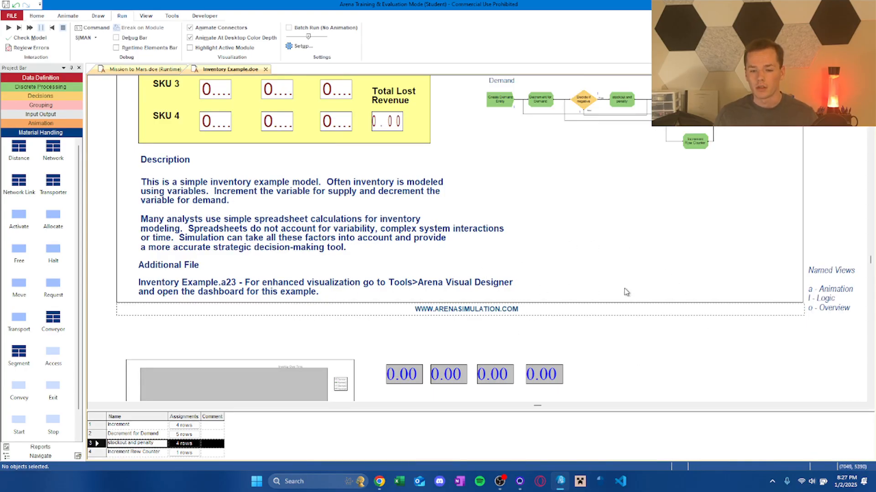
{"action": "scroll", "coordinate": [591, 290], "scroll_direction": "up", "scroll_amount": 2}
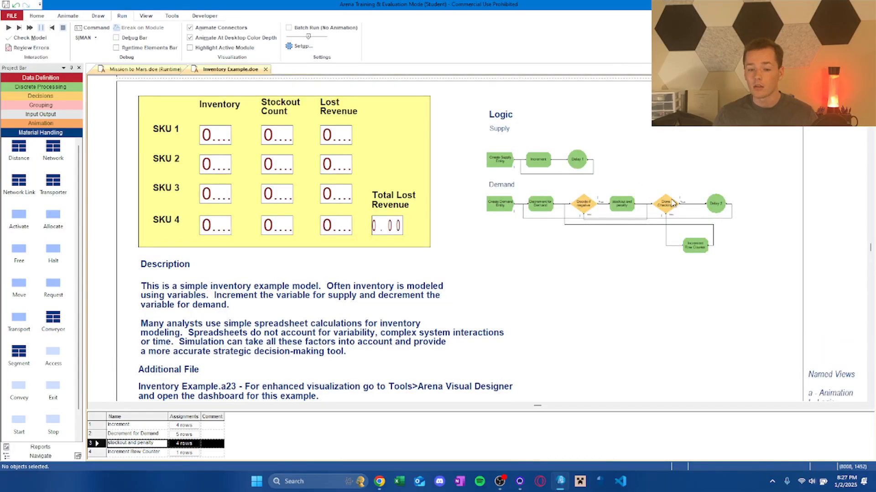
{"action": "scroll", "coordinate": [673, 204], "scroll_direction": "up", "scroll_amount": 4}
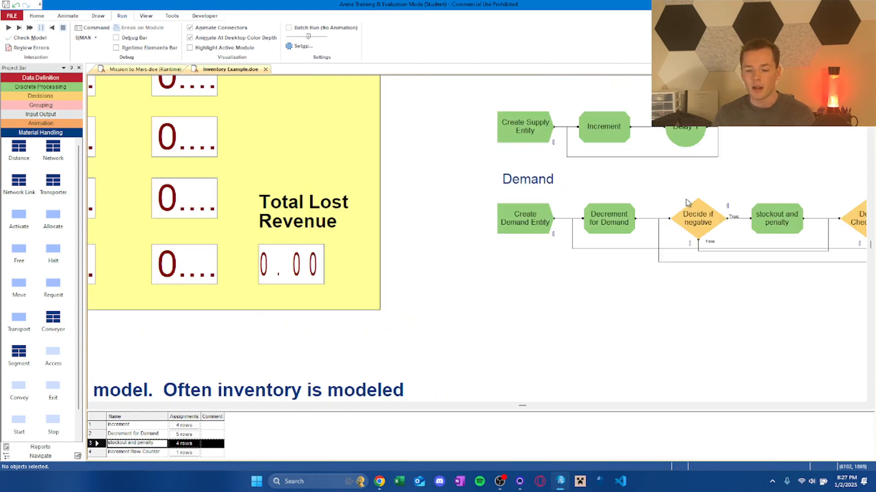
{"action": "scroll", "coordinate": [687, 203], "scroll_direction": "right", "scroll_amount": 5}
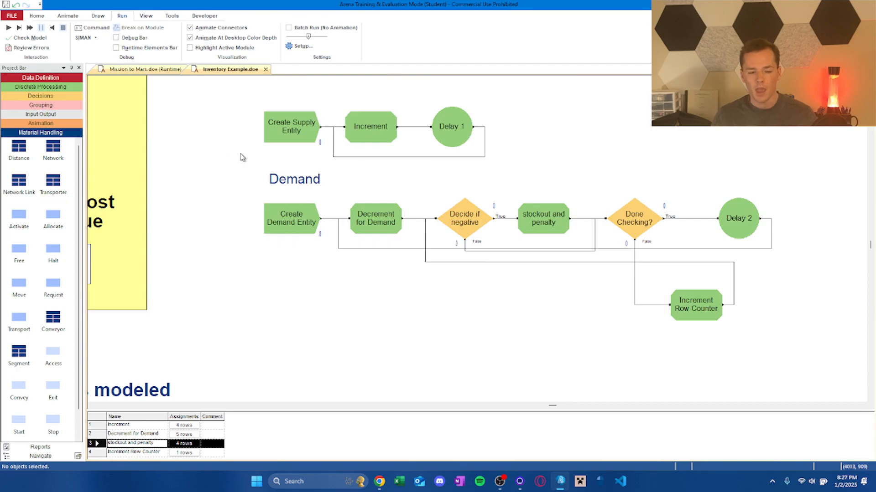
{"action": "scroll", "coordinate": [342, 230], "scroll_direction": "up", "scroll_amount": 1}
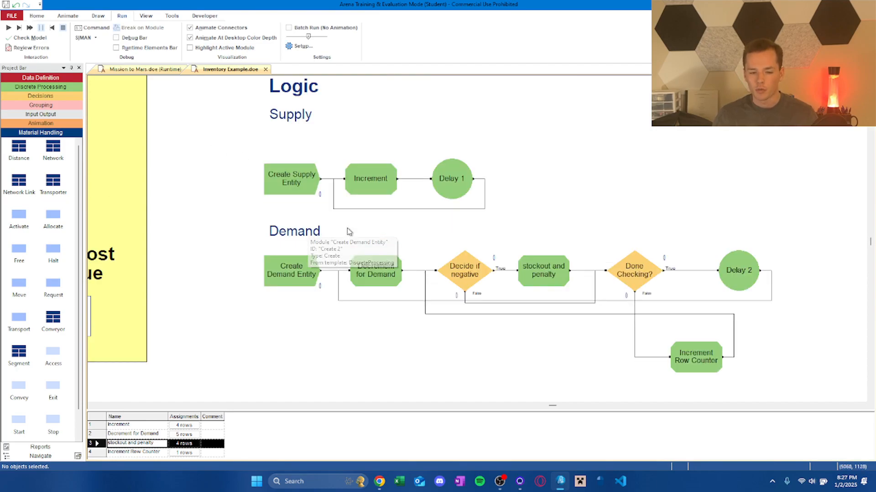
{"action": "double_click", "coordinate": [295, 188]}
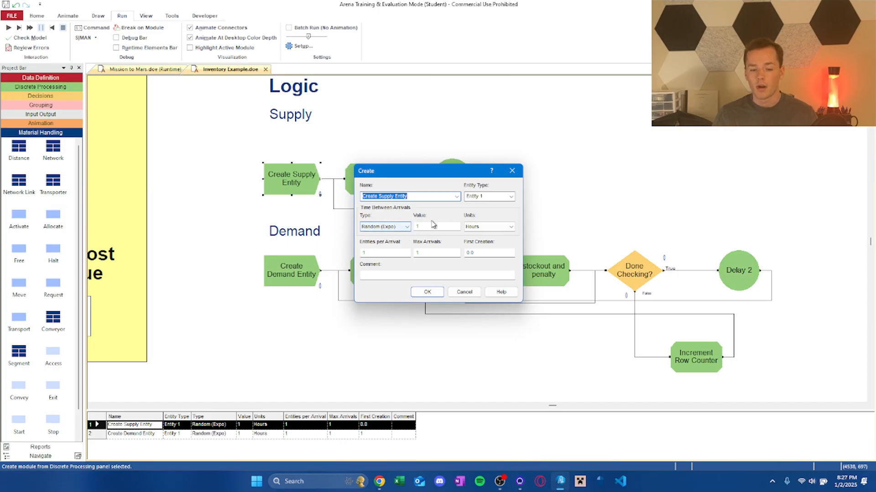
{"action": "left_click", "coordinate": [511, 171]}
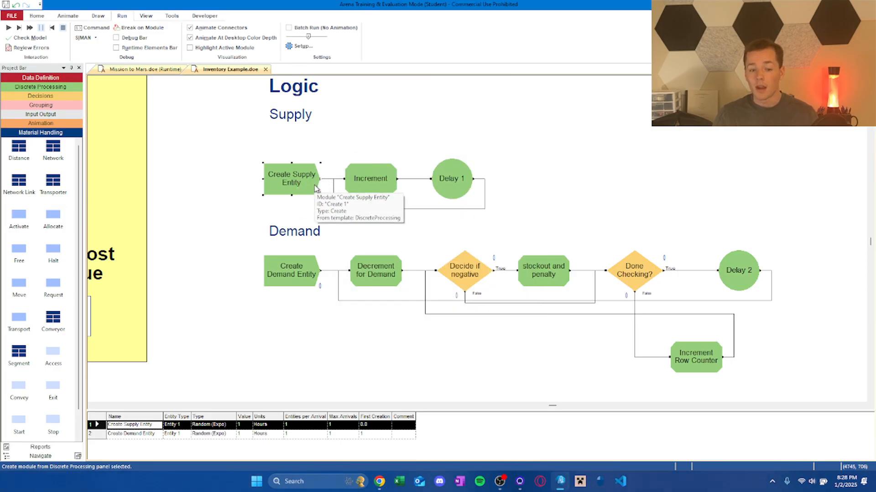
Review the Increment module's v_Inventory assignments, inspecting the row 1 and row 4 entries in detail.
{"action": "double_click", "coordinate": [379, 180]}
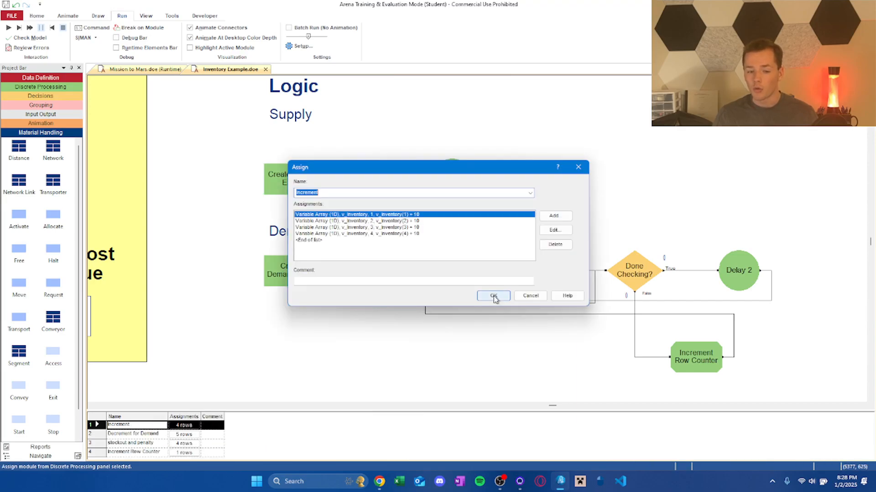
{"action": "left_click_drag", "start_coordinate": [425, 171], "coordinate": [487, 164]}
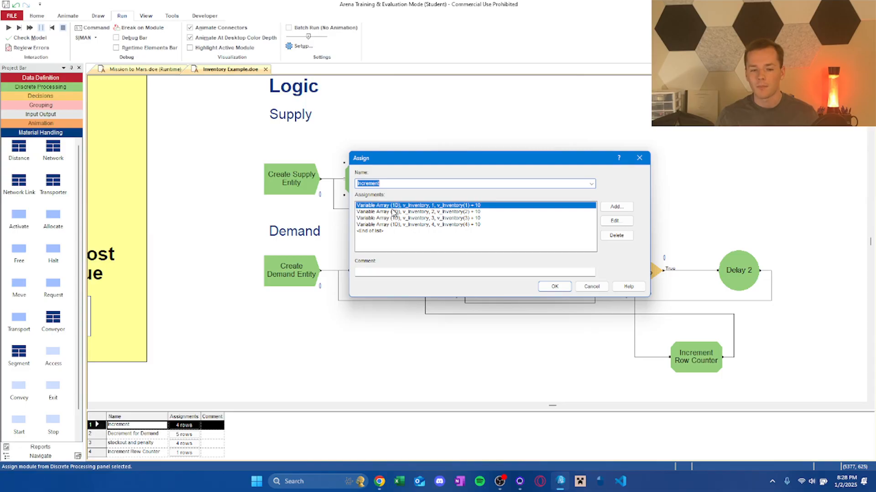
{"action": "double_click", "coordinate": [406, 206]}
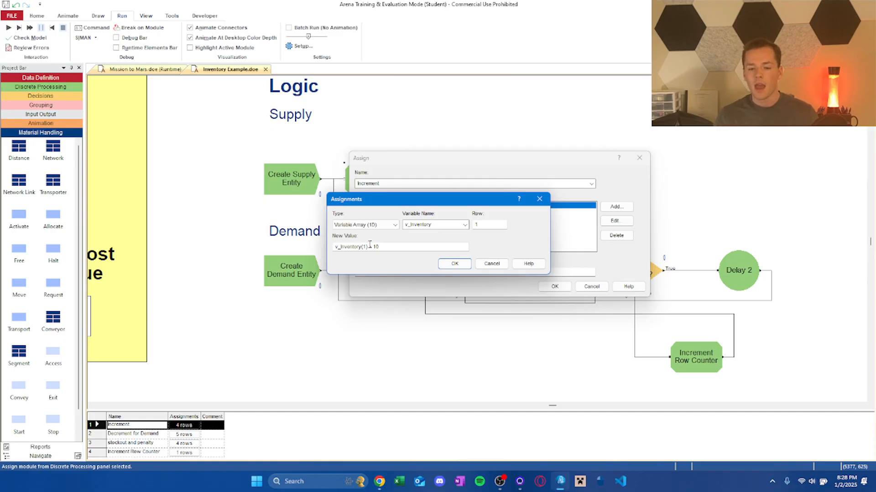
{"action": "left_click", "coordinate": [539, 199]}
{"action": "left_click", "coordinate": [535, 219]}
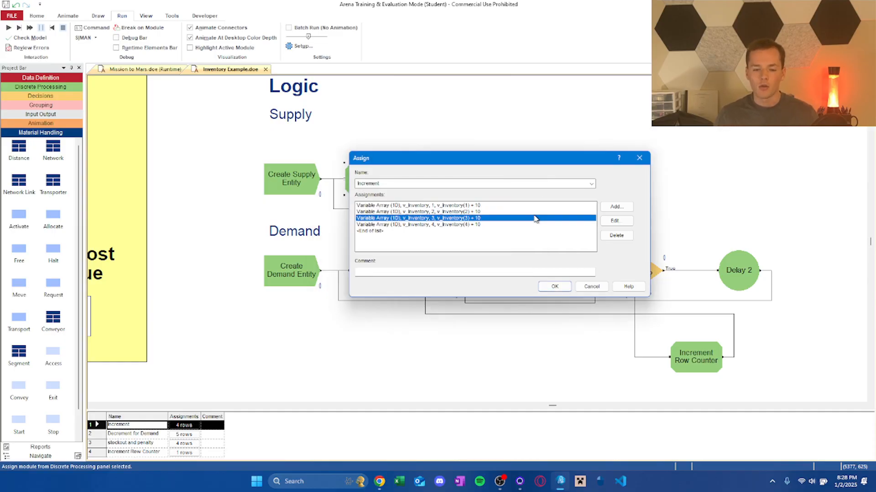
{"action": "left_click", "coordinate": [529, 225]}
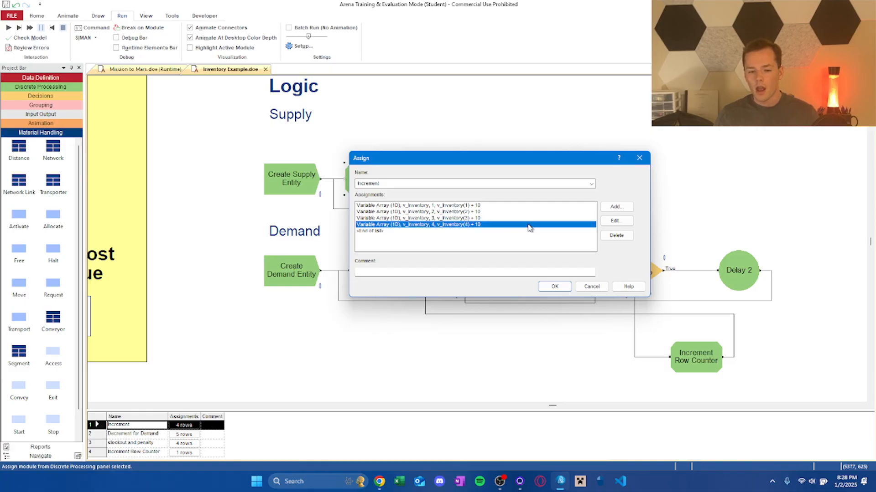
{"action": "double_click", "coordinate": [456, 226]}
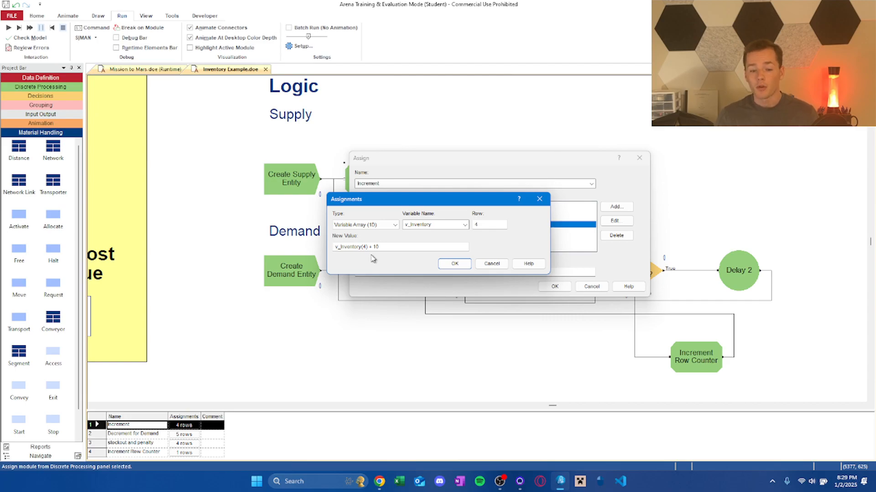
{"action": "left_click", "coordinate": [445, 267]}
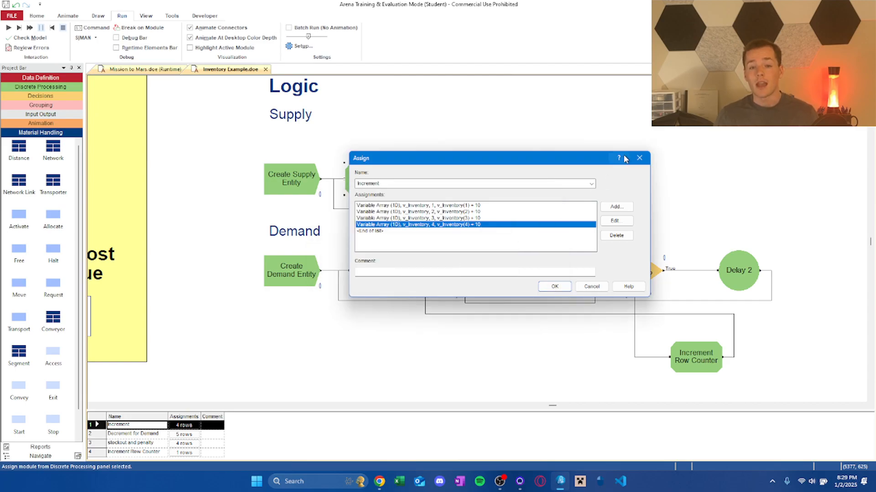
{"action": "left_click", "coordinate": [639, 157]}
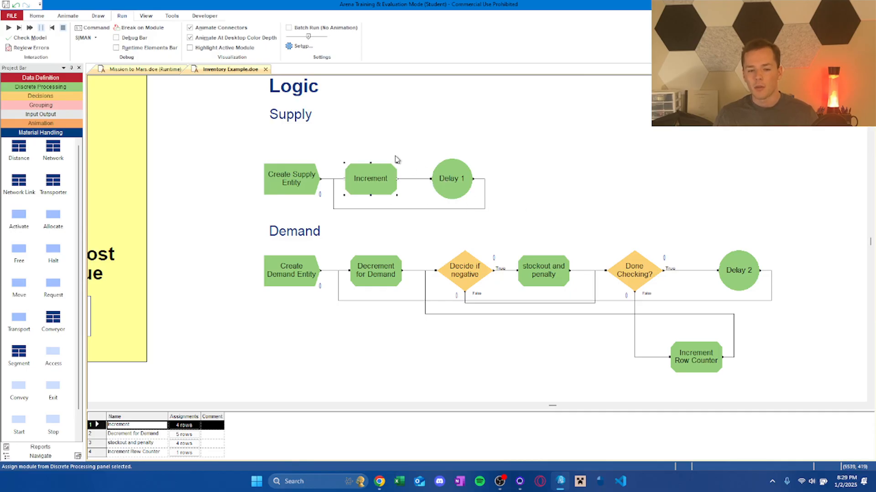
Review the settings of the Delay 1 module and the Create Demand Entity module.
{"action": "double_click", "coordinate": [439, 182]}
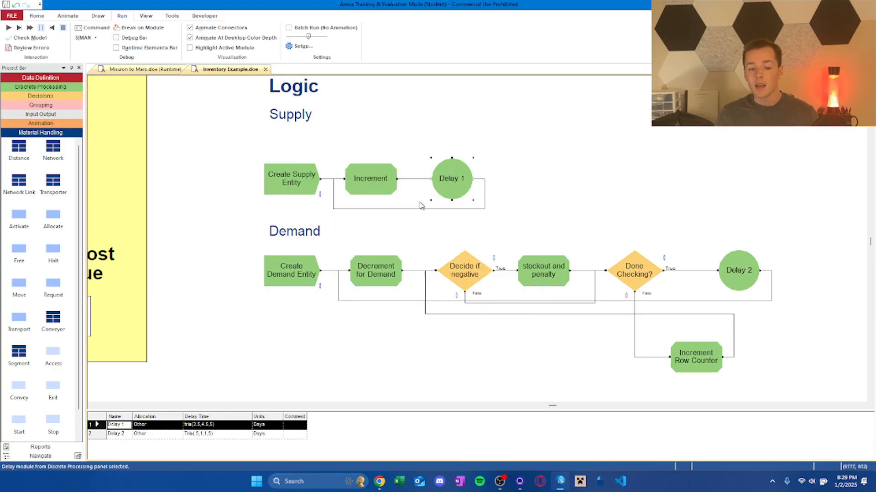
{"action": "left_click", "coordinate": [512, 189]}
{"action": "double_click", "coordinate": [285, 267]}
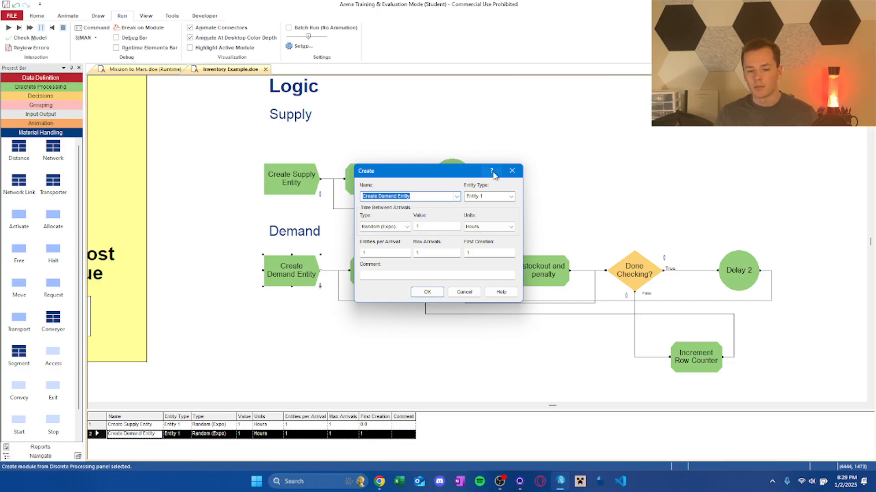
{"action": "left_click", "coordinate": [512, 171]}
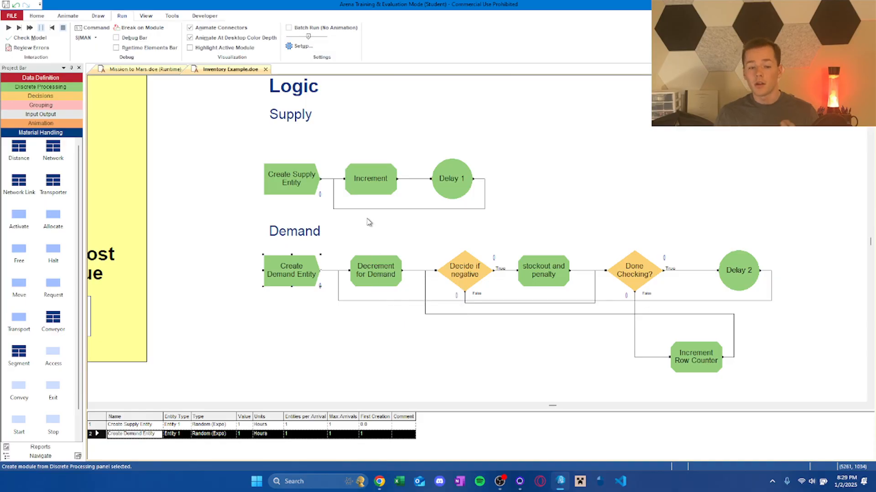
Review the v_Inventory assignments in the Decrement for Demand module, inspecting the row 1 and row 4 entries in detail.
{"action": "double_click", "coordinate": [368, 266]}
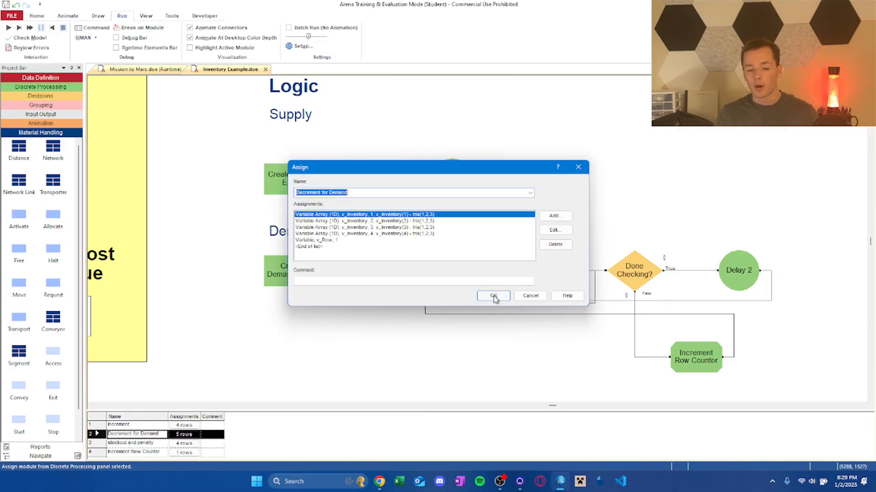
{"action": "double_click", "coordinate": [396, 215]}
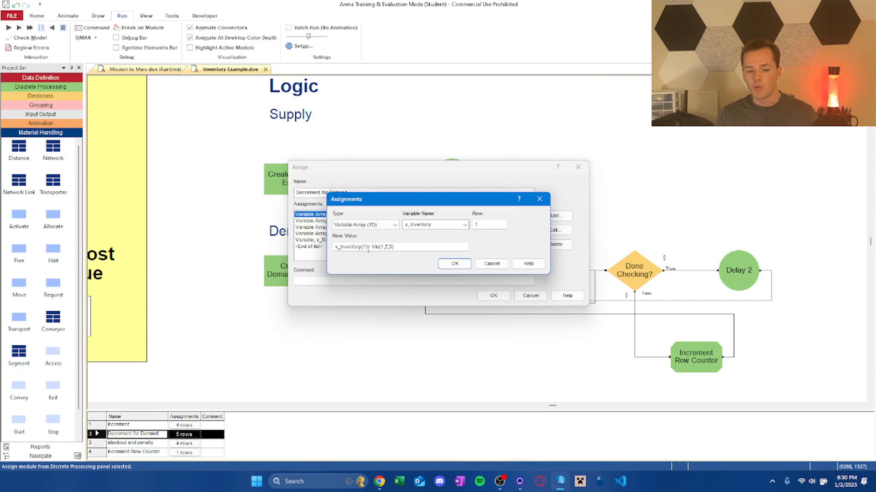
{"action": "left_click_drag", "start_coordinate": [368, 246], "coordinate": [316, 247]}
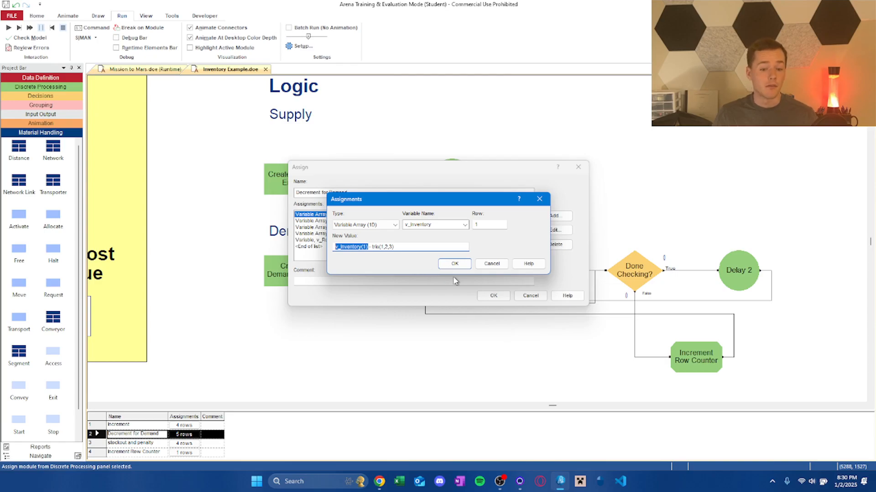
{"action": "left_click", "coordinate": [458, 265]}
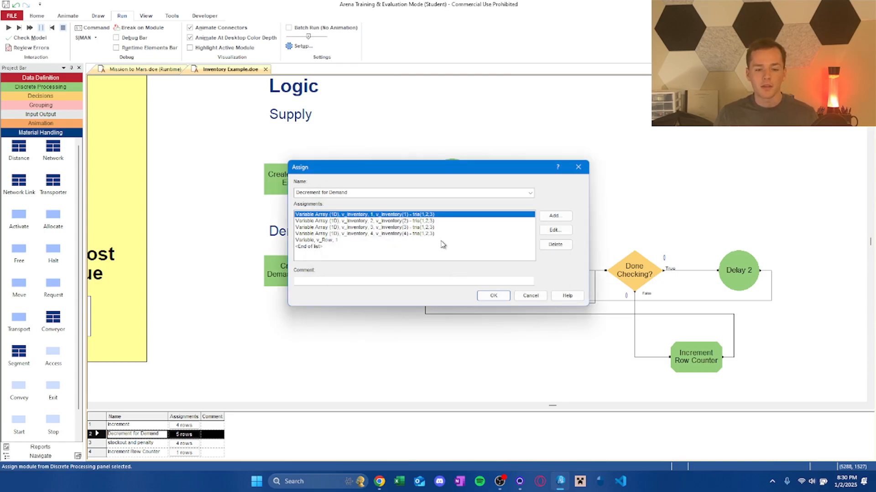
{"action": "left_click", "coordinate": [423, 222]}
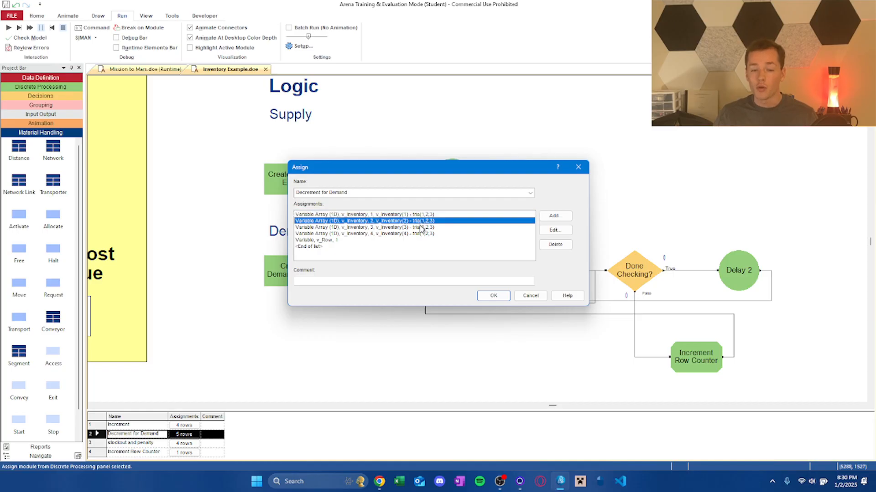
{"action": "left_click", "coordinate": [421, 227]}
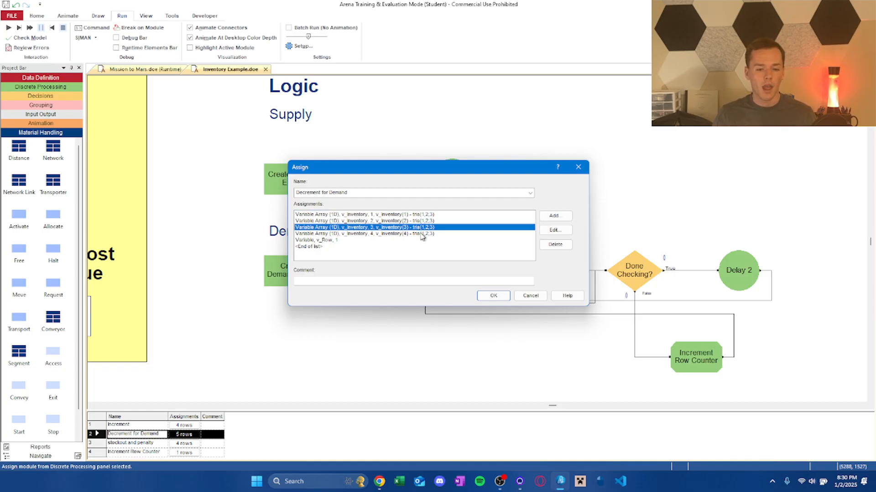
{"action": "left_click", "coordinate": [422, 234]}
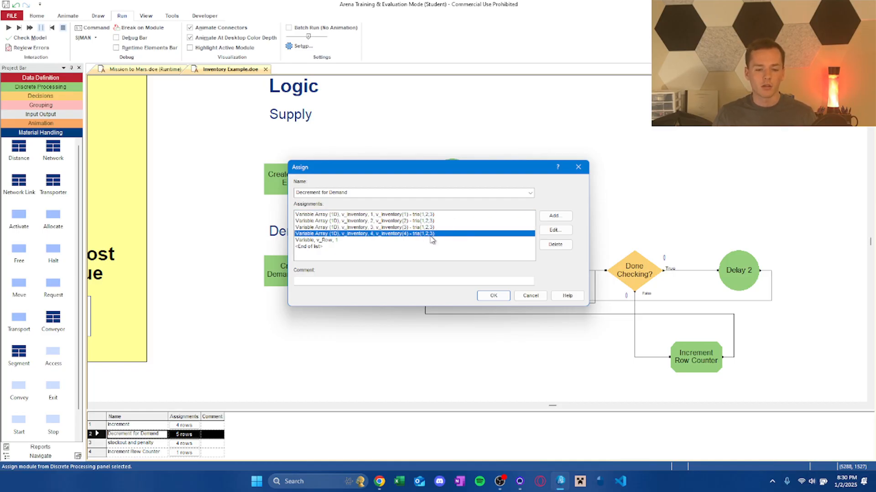
{"action": "double_click", "coordinate": [430, 234]}
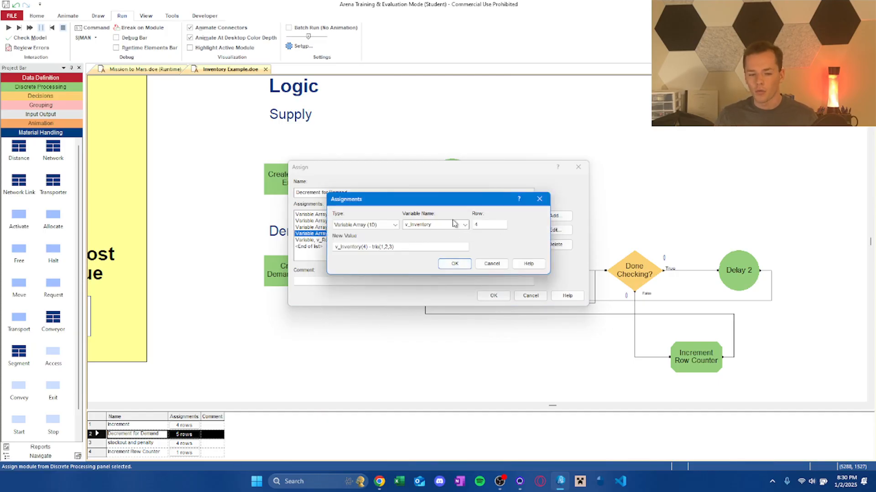
{"action": "left_click", "coordinate": [446, 264]}
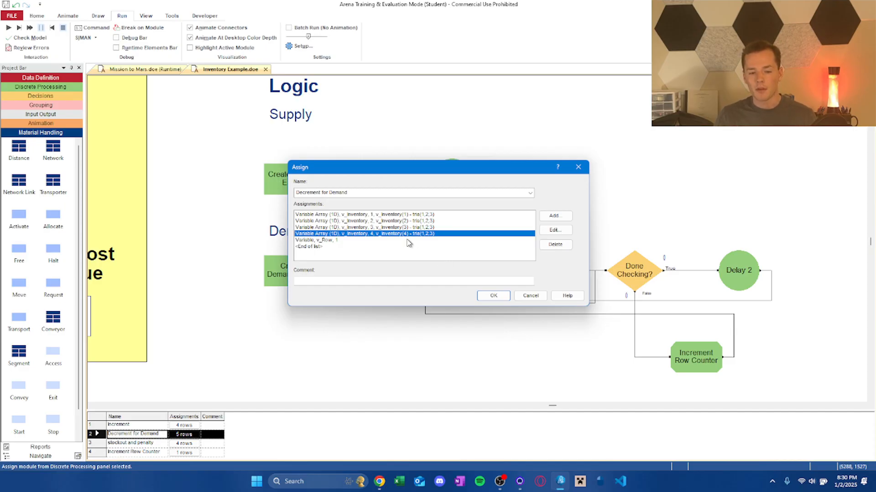
Inspect the v_Row variable assignment in the Decrement for Demand module and close the module.
{"action": "left_click", "coordinate": [407, 241]}
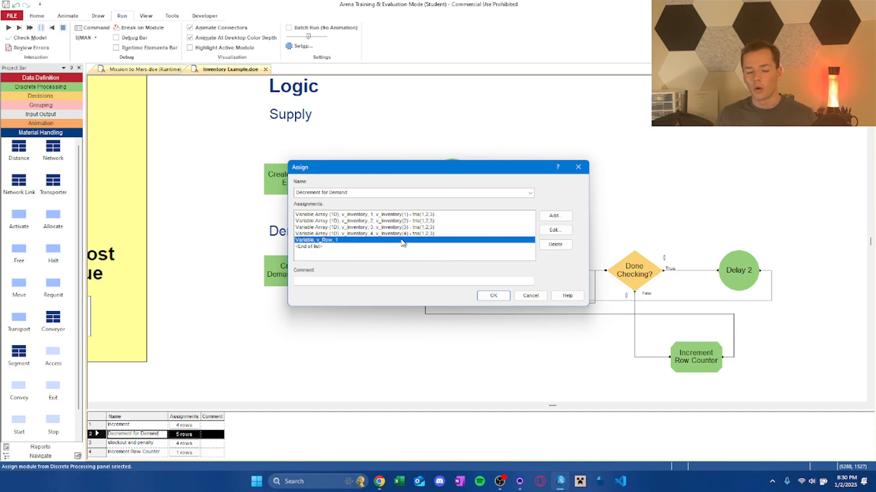
{"action": "double_click", "coordinate": [401, 243]}
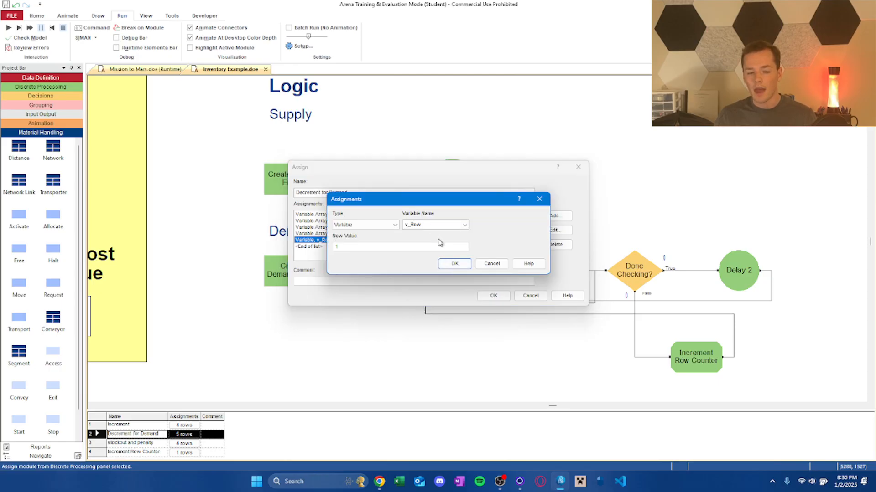
{"action": "left_click", "coordinate": [453, 265]}
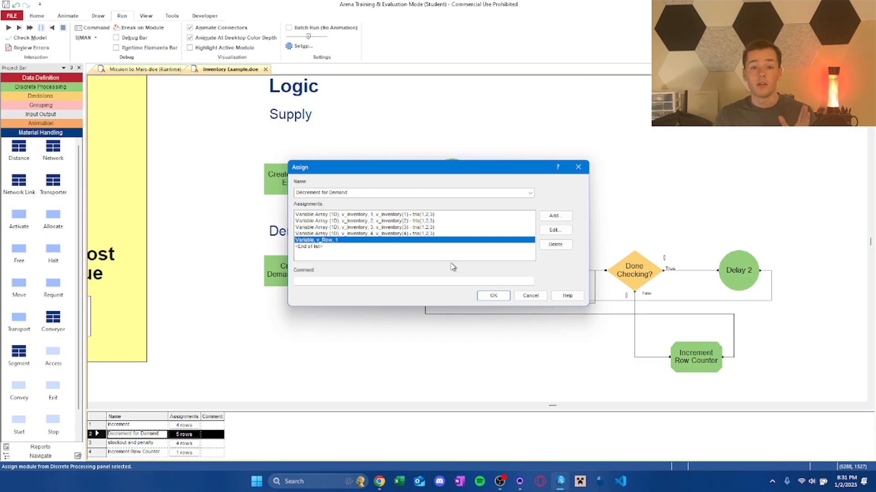
{"action": "left_click", "coordinate": [486, 296]}
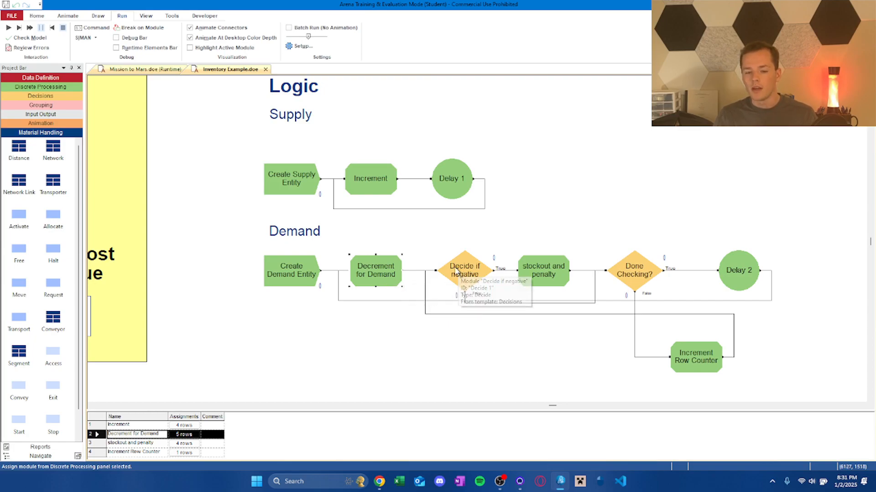
Review the condition of the Decide if negative module, including the list of variables available for it.
{"action": "mouse_move", "coordinate": [460, 268]}
{"action": "left_mouse_down"}
{"action": "mouse_move", "coordinate": [450, 258]}
{"action": "mouse_move", "coordinate": [457, 270]}
{"action": "left_mouse_up"}
{"action": "double_click", "coordinate": [458, 270]}
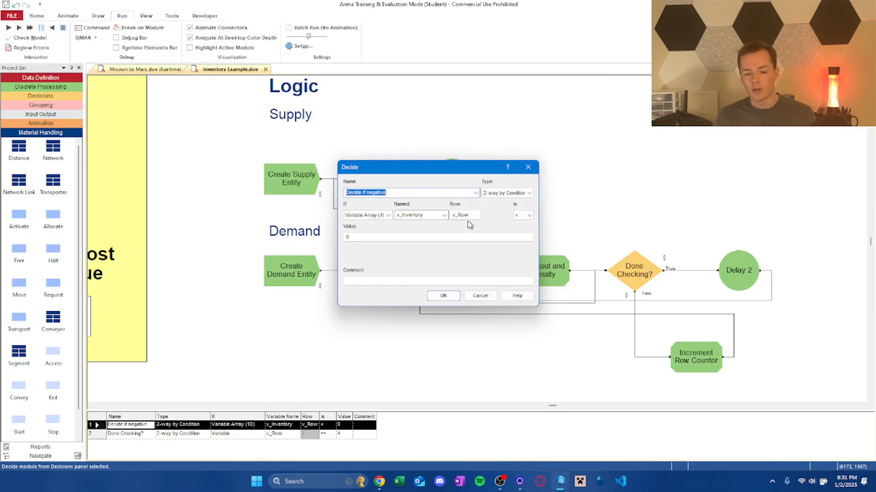
{"action": "left_click", "coordinate": [446, 215]}
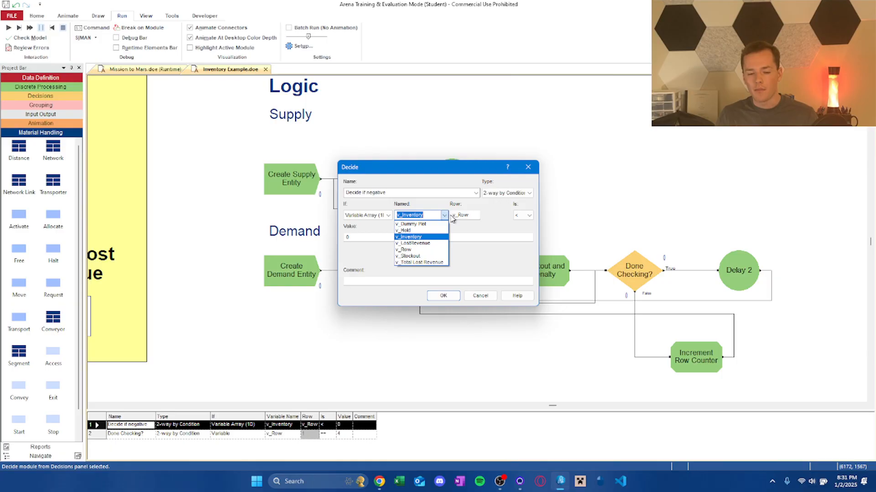
{"action": "left_click", "coordinate": [486, 224]}
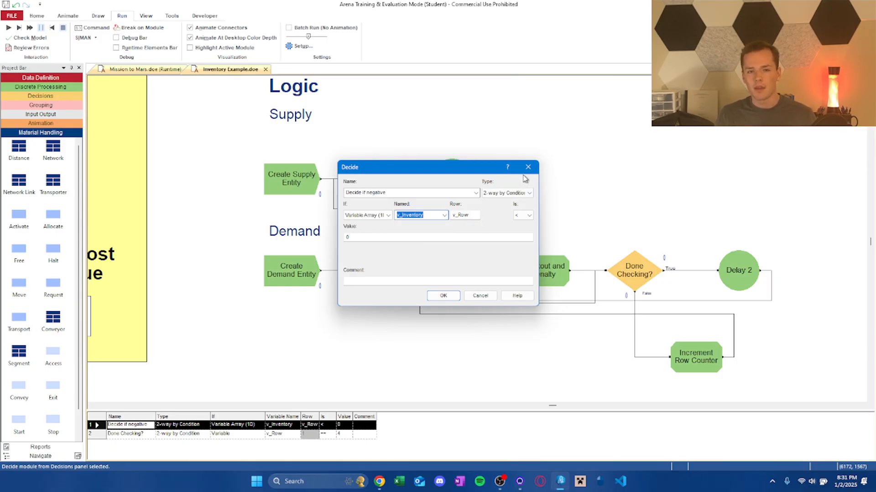
{"action": "left_click", "coordinate": [528, 167]}
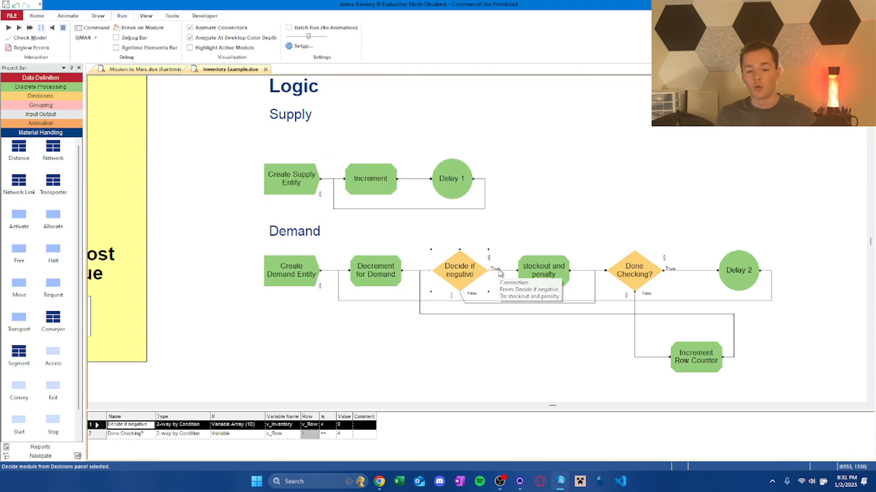
Inspect the v_Stockout, v_LostRevenue and v_Inventory assignments in the stockout and penalty module.
{"action": "double_click", "coordinate": [523, 274]}
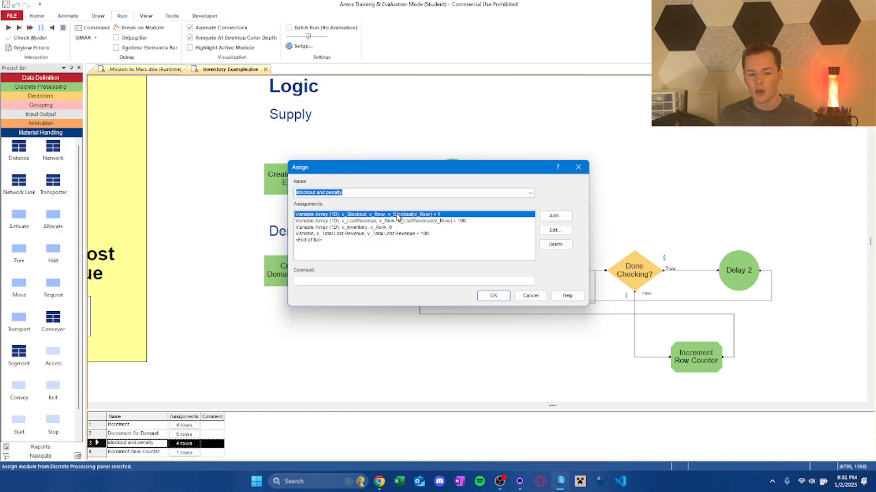
{"action": "double_click", "coordinate": [399, 215]}
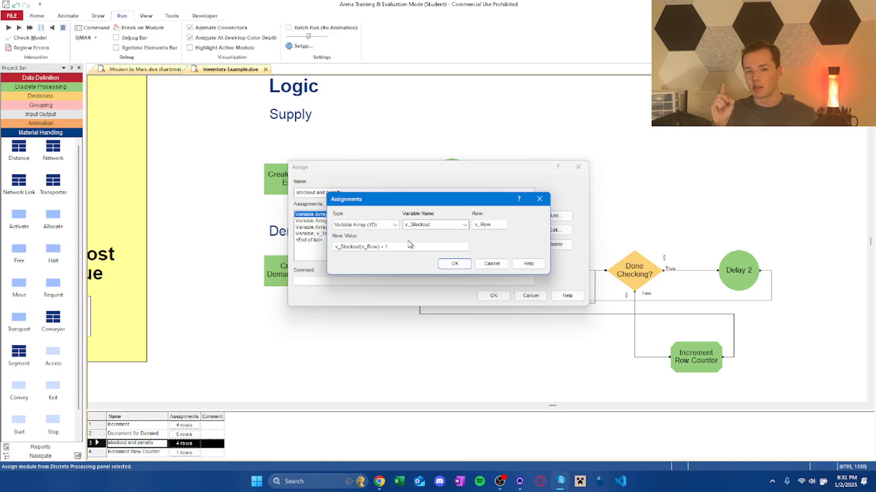
{"action": "left_click", "coordinate": [536, 195]}
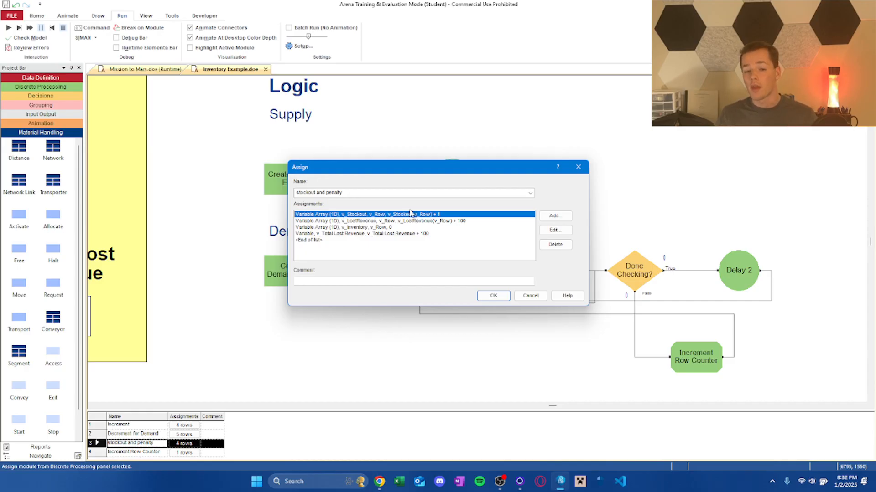
{"action": "double_click", "coordinate": [410, 221]}
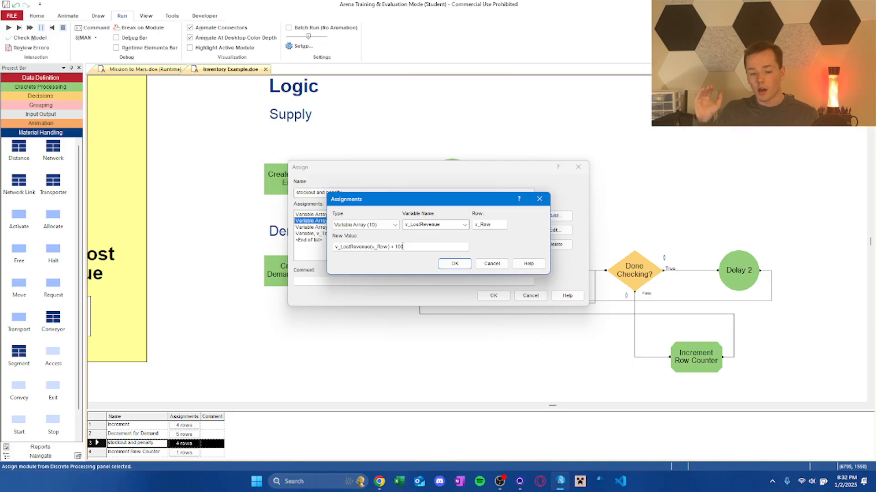
{"action": "left_click", "coordinate": [456, 263]}
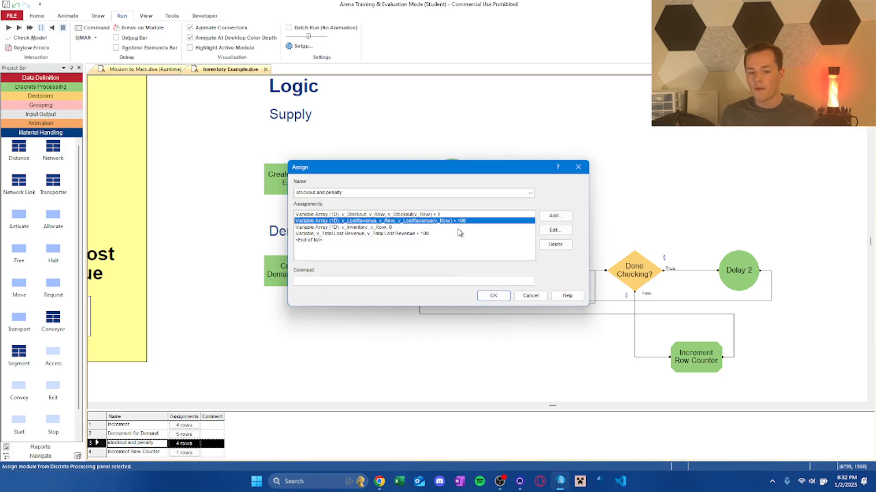
{"action": "double_click", "coordinate": [458, 228]}
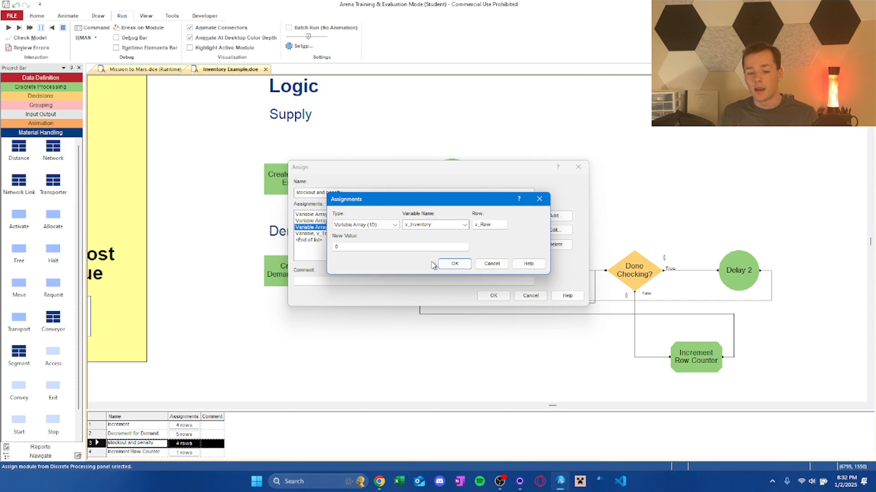
{"action": "left_click", "coordinate": [455, 264]}
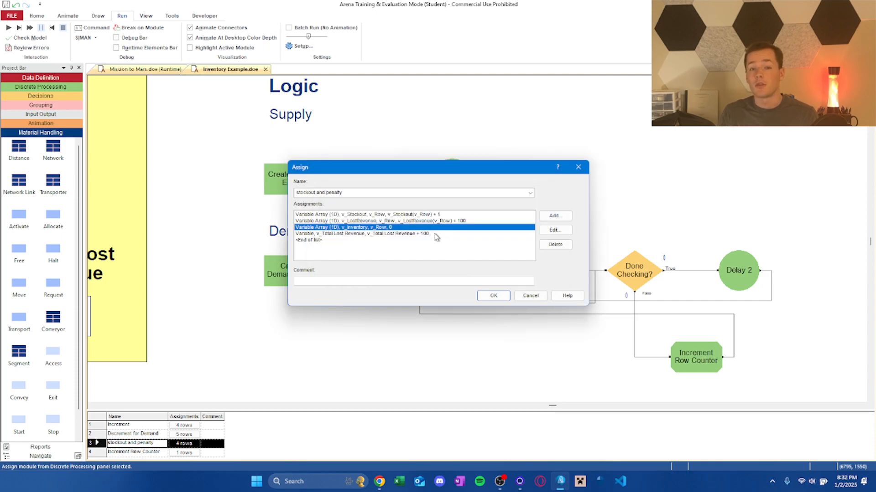
Inspect the v_Total Lost Revenue assignment in the stockout and penalty module, close it, and review the condition of the Done Checking? module.
{"action": "left_click", "coordinate": [434, 234]}
{"action": "double_click", "coordinate": [435, 237]}
{"action": "left_click_drag", "start_coordinate": [431, 196], "coordinate": [449, 239]}
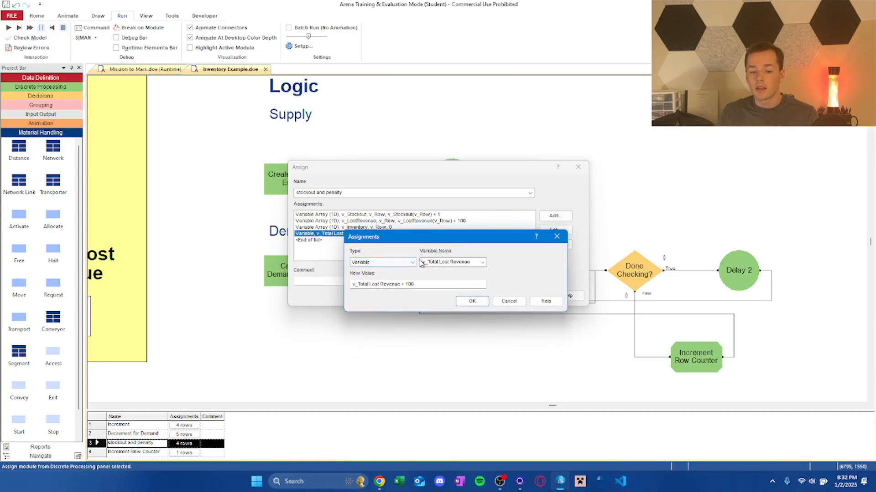
{"action": "left_click", "coordinate": [455, 266]}
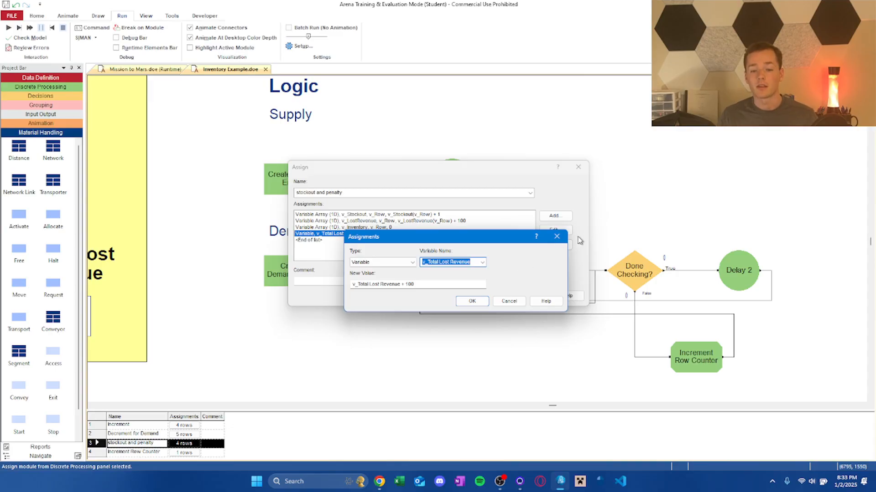
{"action": "left_click", "coordinate": [557, 236]}
{"action": "left_click", "coordinate": [578, 167]}
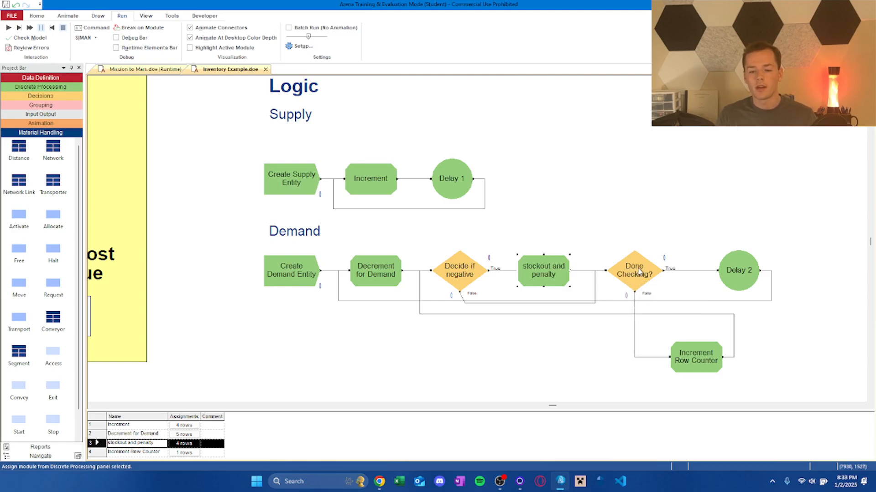
{"action": "double_click", "coordinate": [639, 271]}
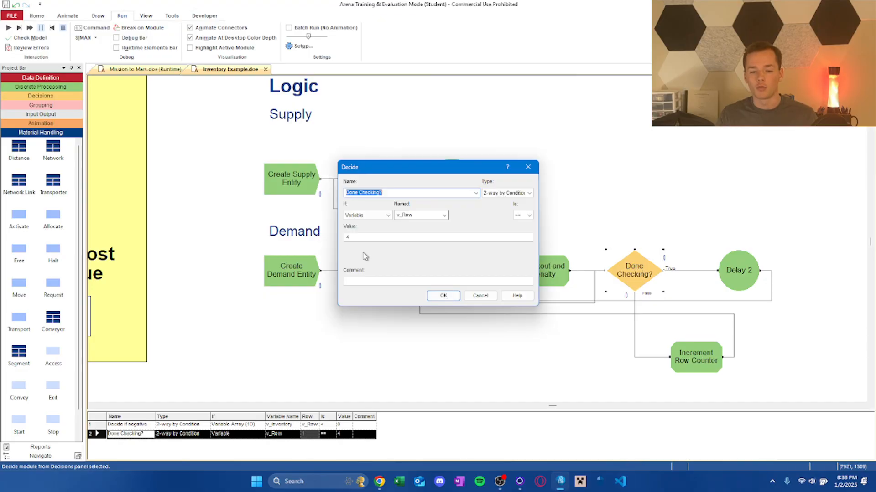
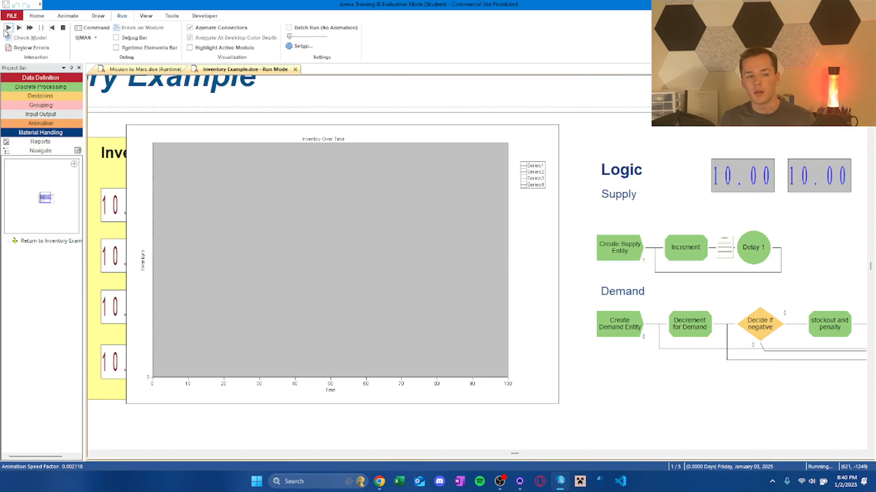
Raise the running simulation's animation speed factor to about 0.025, end the run, and reset the model to the start of a run.
{"action": "left_click_drag", "start_coordinate": [289, 37], "coordinate": [294, 36]}
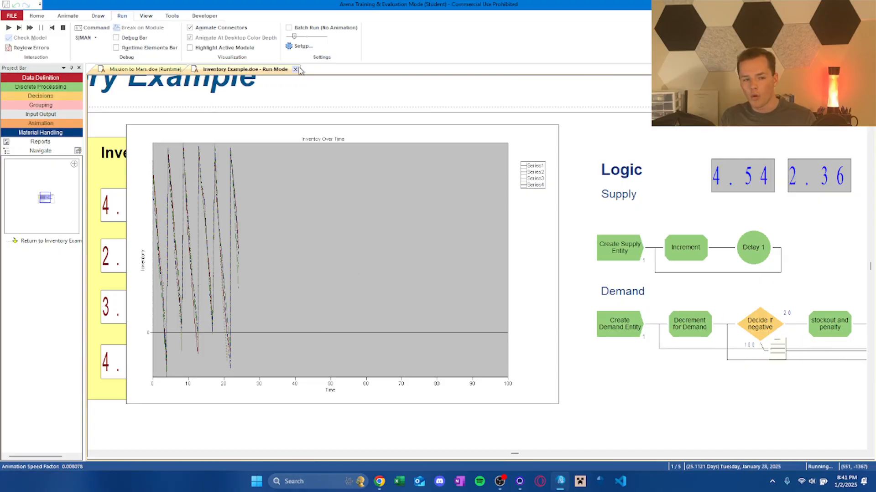
{"action": "left_click_drag", "start_coordinate": [296, 37], "coordinate": [300, 37]}
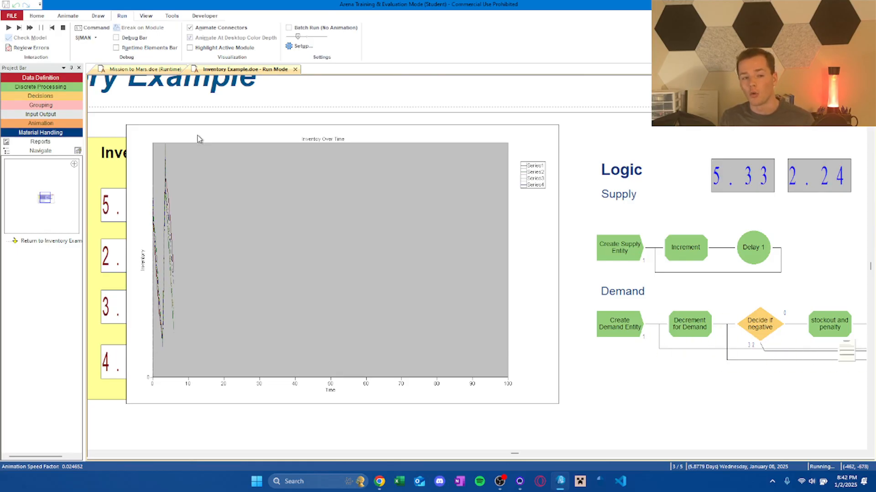
{"action": "left_click", "coordinate": [63, 28]}
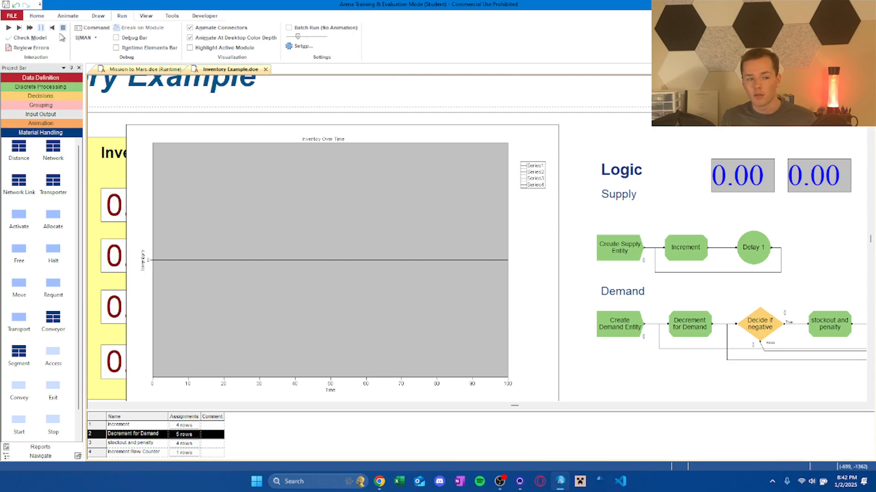
{"action": "left_click", "coordinate": [53, 28]}
Review the source expressions of the four data series in the Inventory Over Time plot.
{"action": "double_click", "coordinate": [544, 247]}
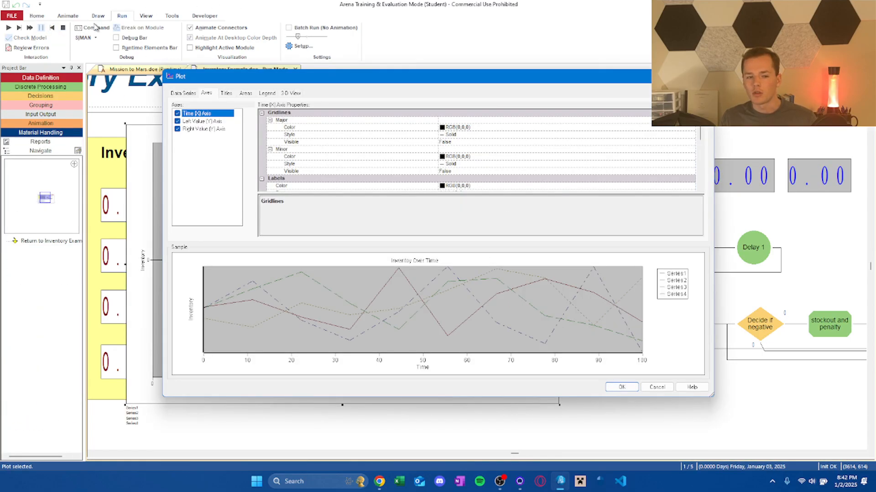
{"action": "left_click", "coordinate": [183, 93]}
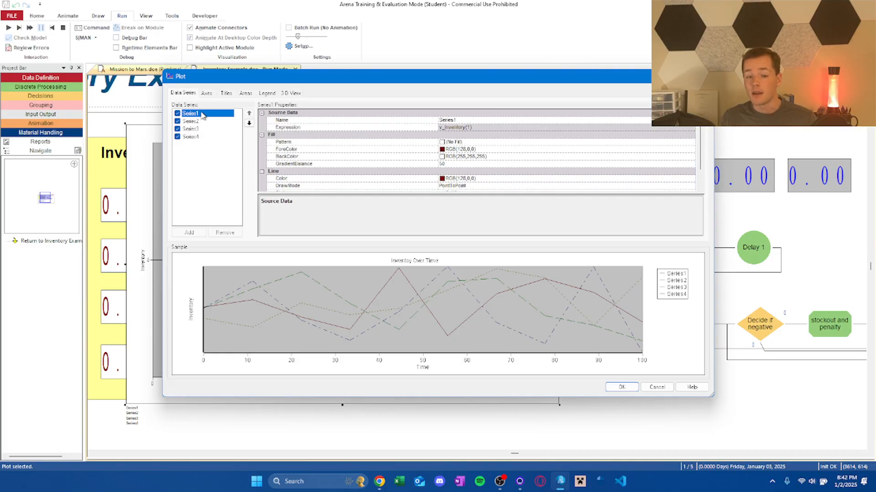
{"action": "left_click", "coordinate": [449, 128]}
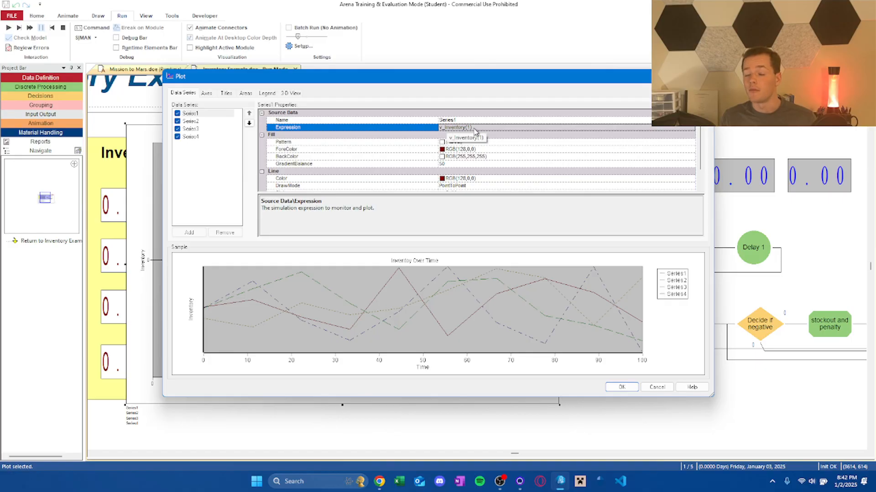
{"action": "left_click", "coordinate": [195, 122]}
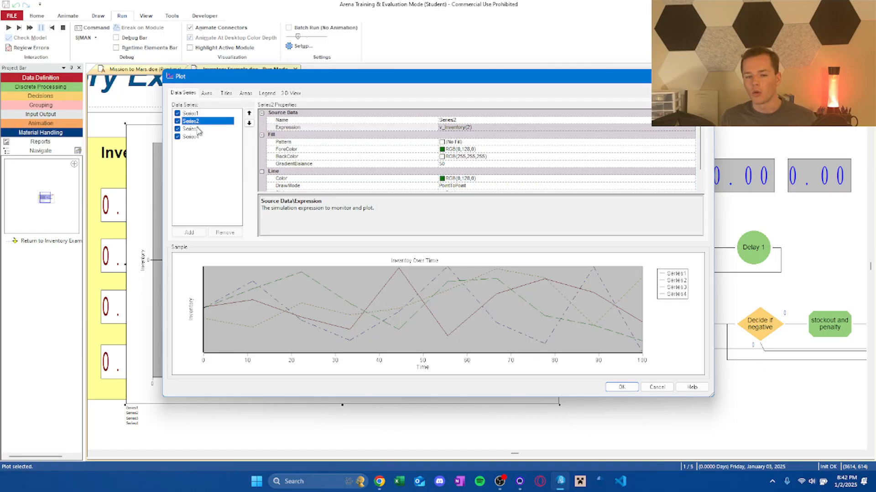
{"action": "left_click", "coordinate": [197, 128]}
{"action": "left_click", "coordinate": [199, 135]}
{"action": "left_click", "coordinate": [198, 115]}
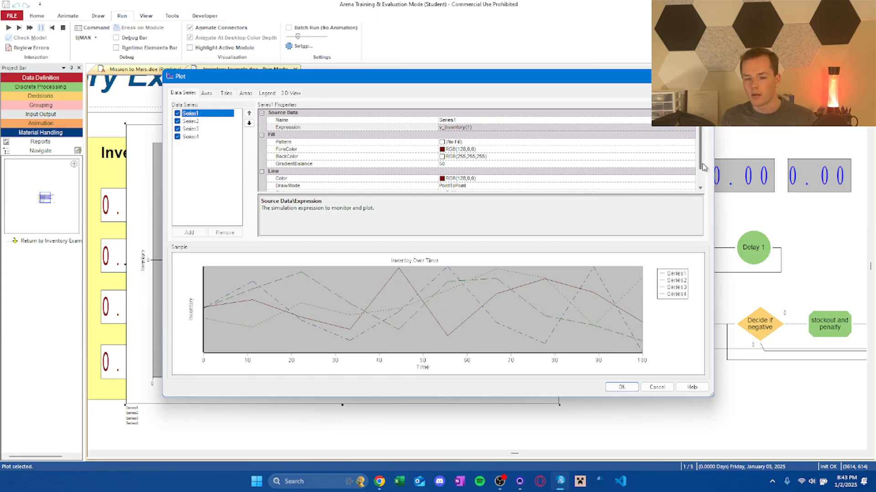
Compare the line color and style settings of Series1 and Series2 in the plot.
{"action": "left_click_drag", "start_coordinate": [703, 167], "coordinate": [704, 195]}
{"action": "left_click", "coordinate": [450, 172]}
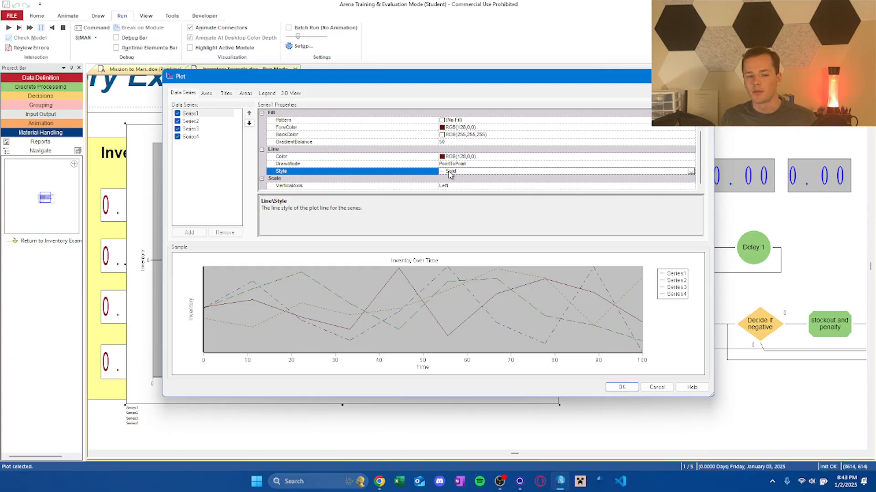
{"action": "left_click", "coordinate": [212, 122]}
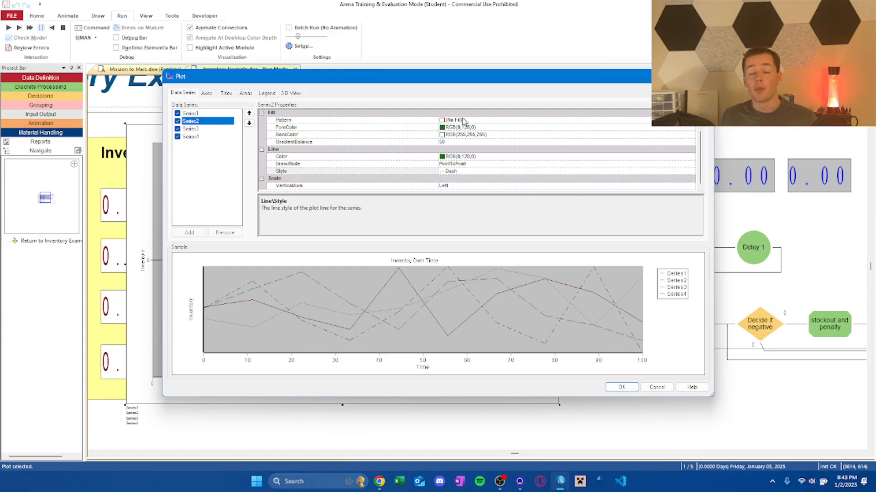
Review the plot's Time (X) axis scale and Left Value (Y) axis properties, and close the plot settings without changes.
{"action": "left_click", "coordinate": [207, 94]}
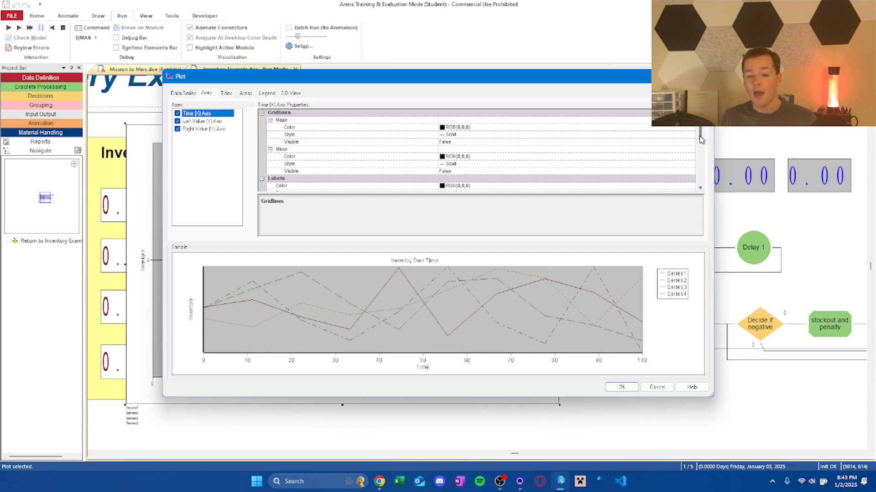
{"action": "left_click_drag", "start_coordinate": [701, 140], "coordinate": [701, 158]}
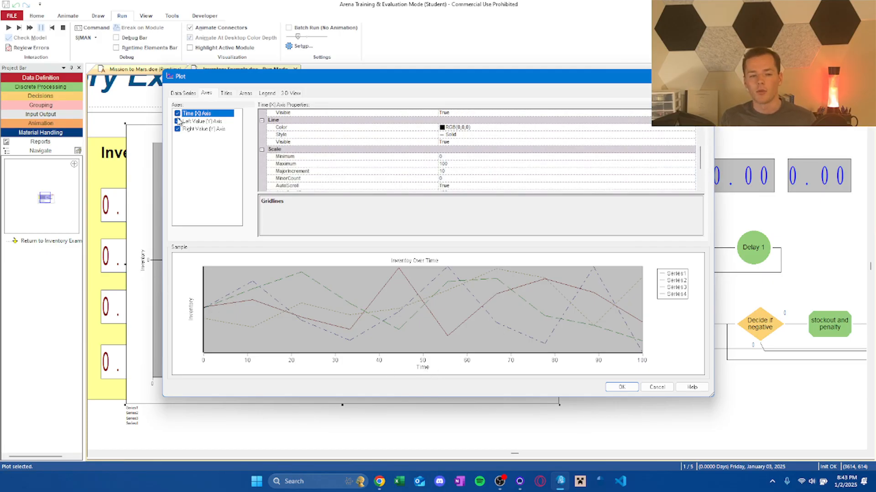
{"action": "left_click", "coordinate": [208, 121]}
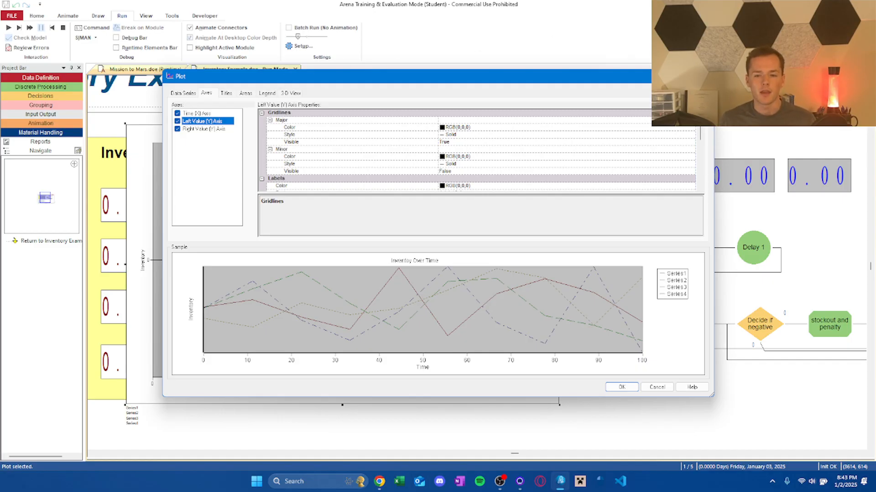
{"action": "left_click", "coordinate": [703, 76]}
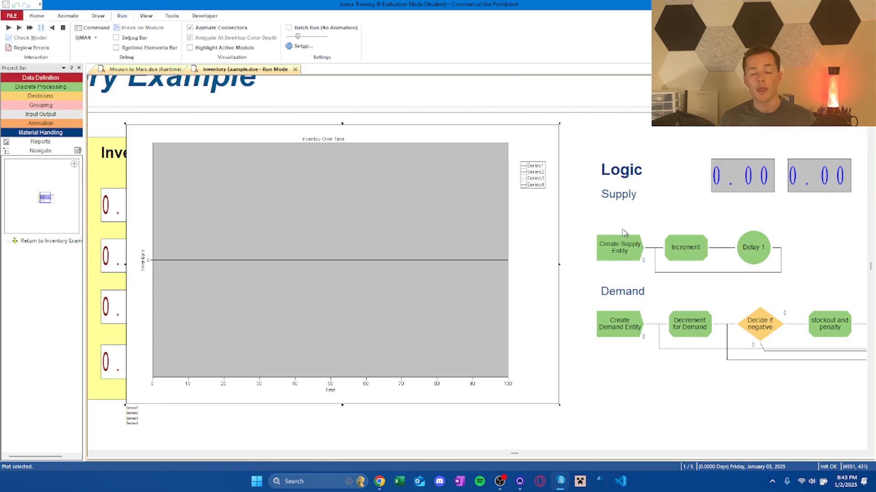